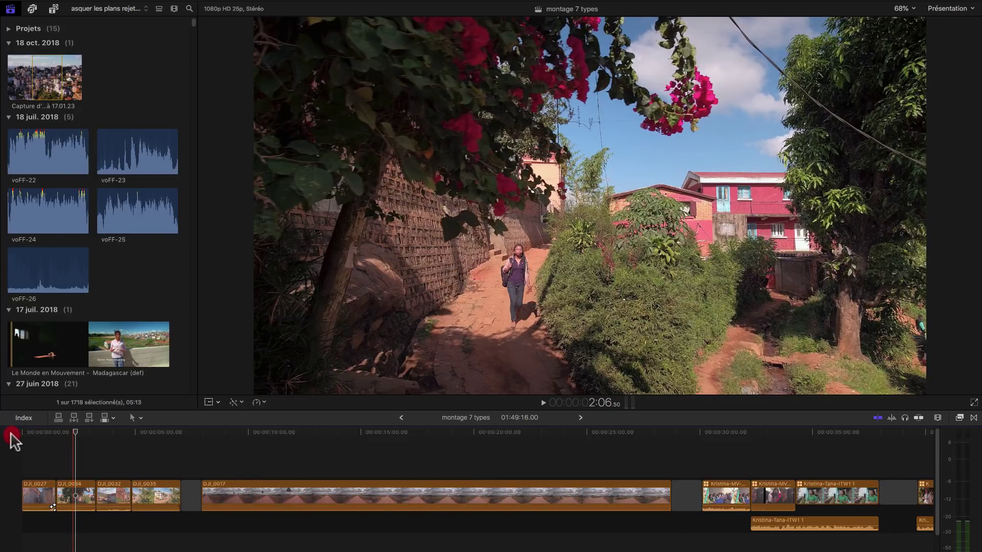
Play the opening sequence of four DJI shots from the start of the timeline to review its hard cuts.
{"action": "key", "text": "s"}
{"action": "left_click_drag", "start_coordinate": [75, 432], "coordinate": [4, 438]}
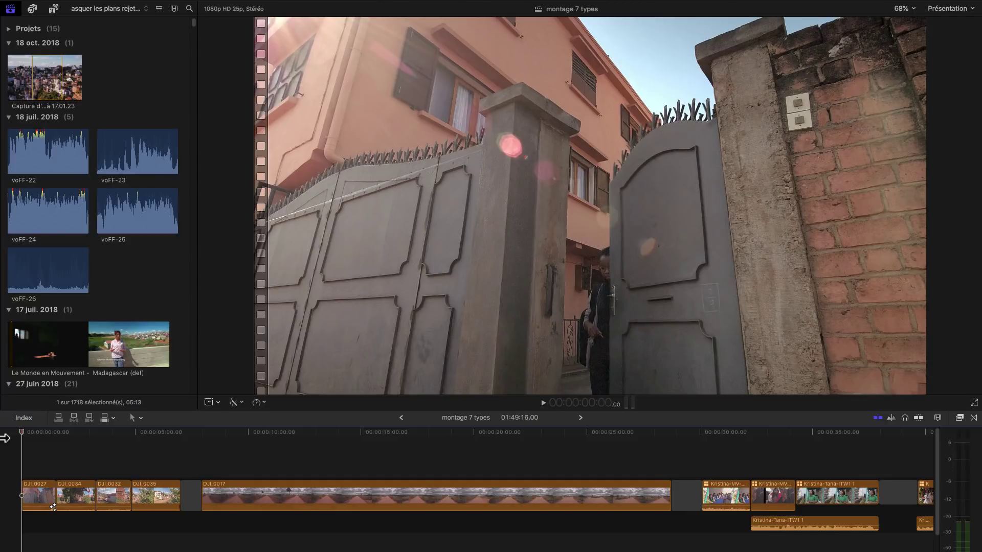
{"action": "key", "text": "space"}
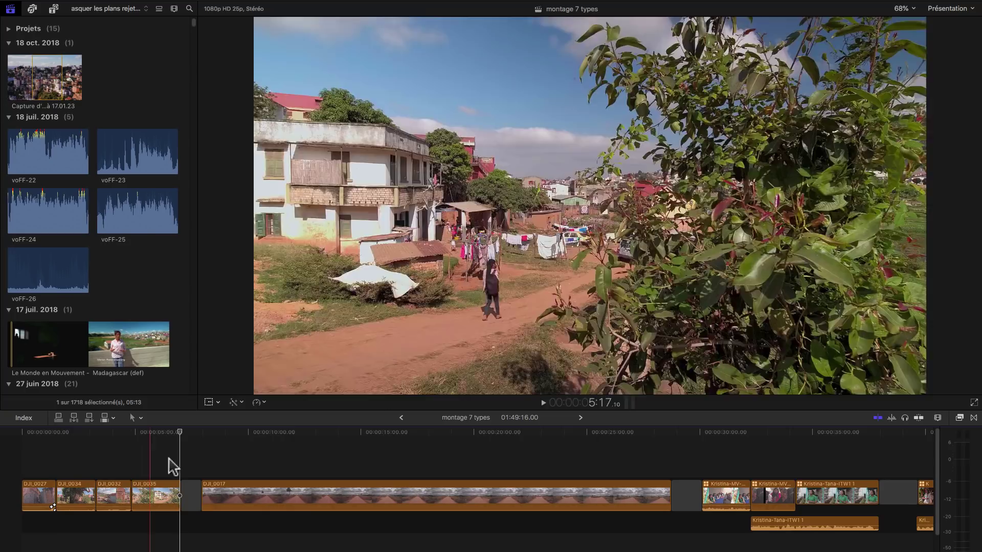
Play the beginning of the long dirt-road clip DJI_0017 from its first frames.
{"action": "left_click", "coordinate": [203, 445]}
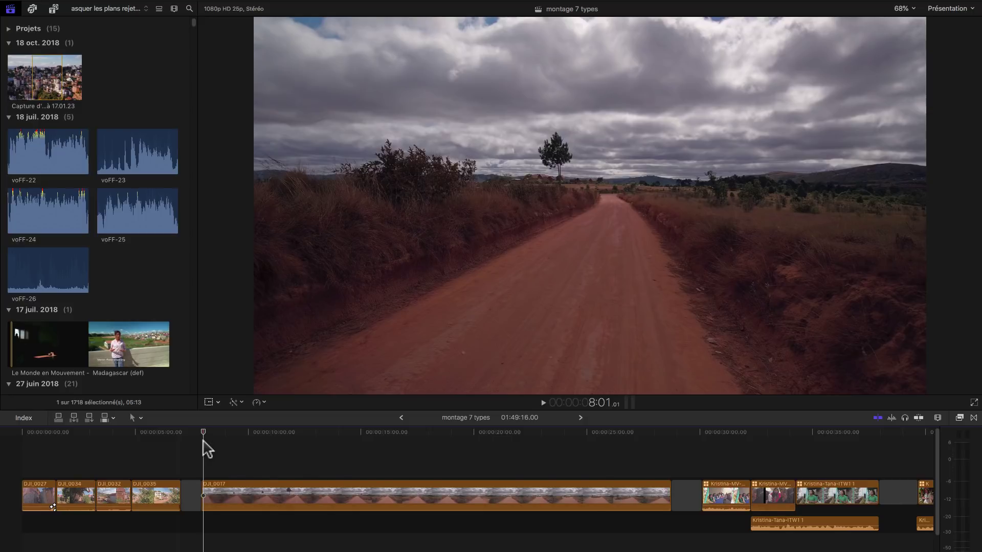
{"action": "key", "text": "space"}
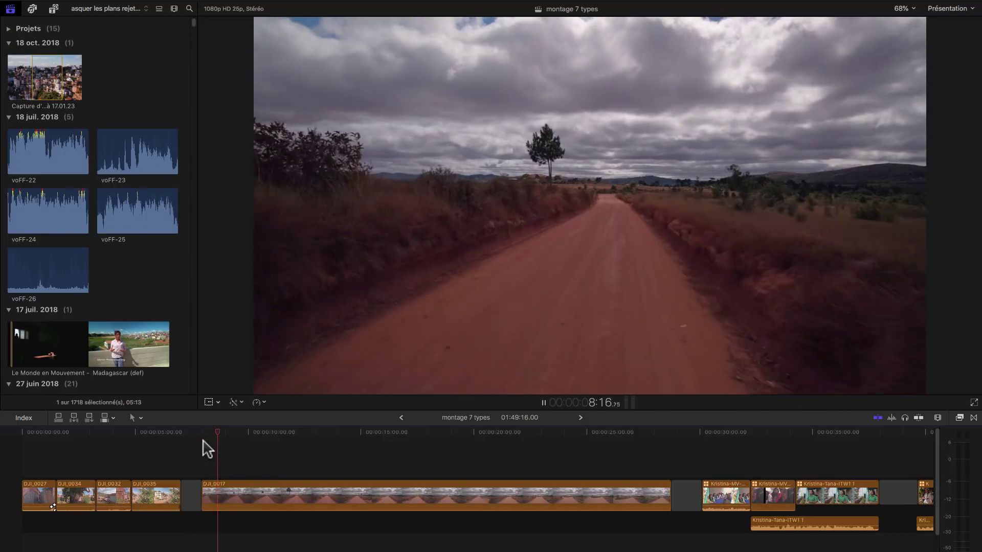
{"action": "key", "text": "space"}
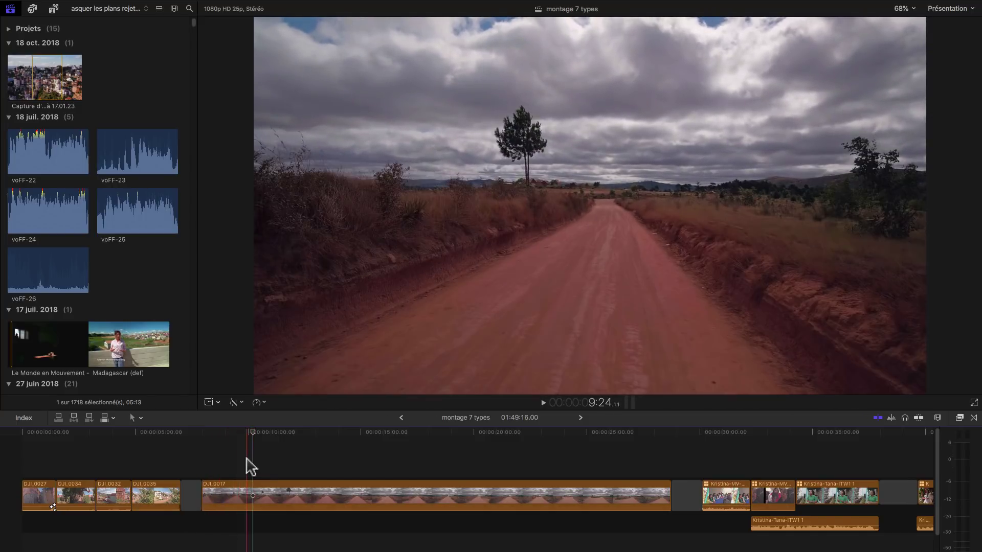
Blade the road clip DJI_0017 at eight points between about 9 s and 28 s, alternating short and long segments.
{"action": "key", "text": "b"}
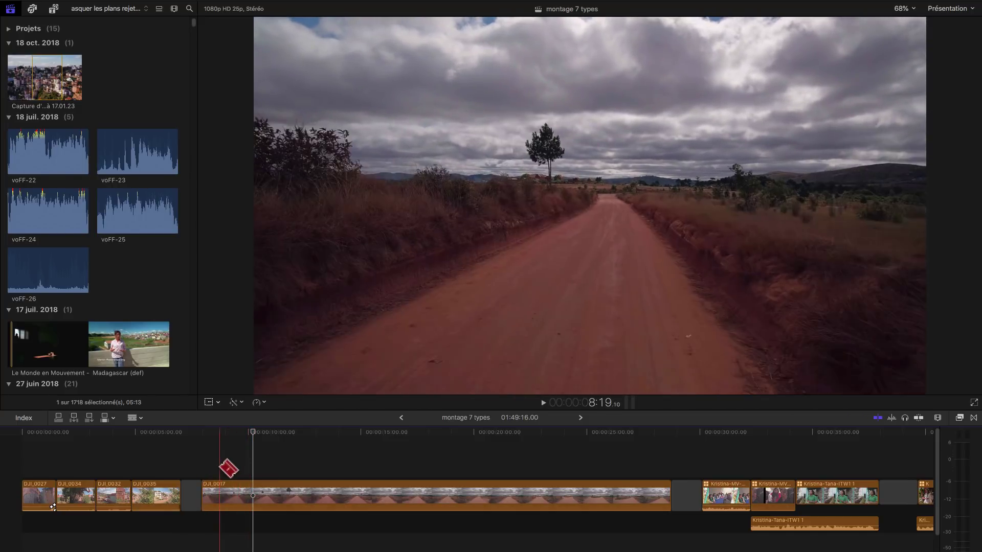
{"action": "left_click", "coordinate": [221, 493]}
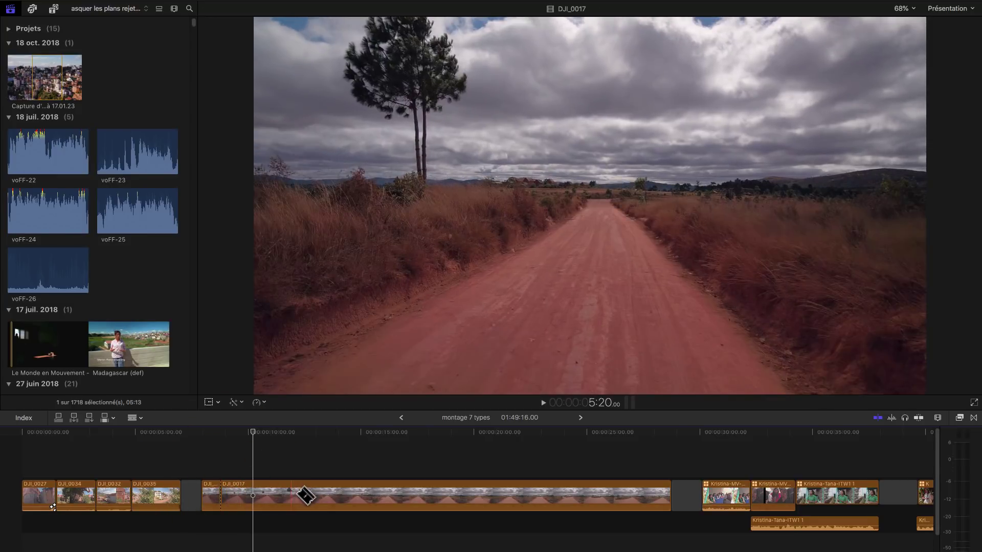
{"action": "left_click", "coordinate": [306, 494]}
{"action": "left_click", "coordinate": [323, 494]}
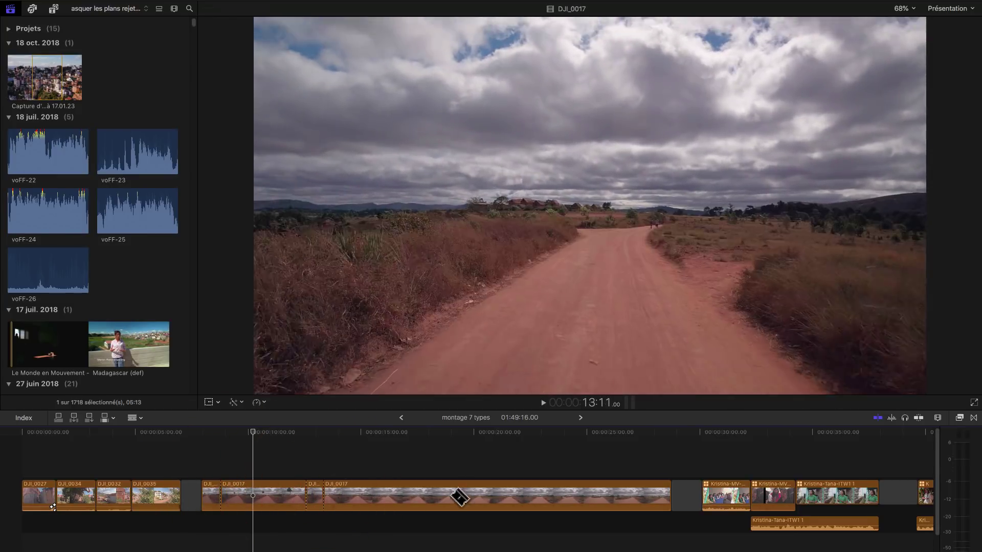
{"action": "left_click", "coordinate": [437, 495]}
{"action": "left_click", "coordinate": [456, 494]}
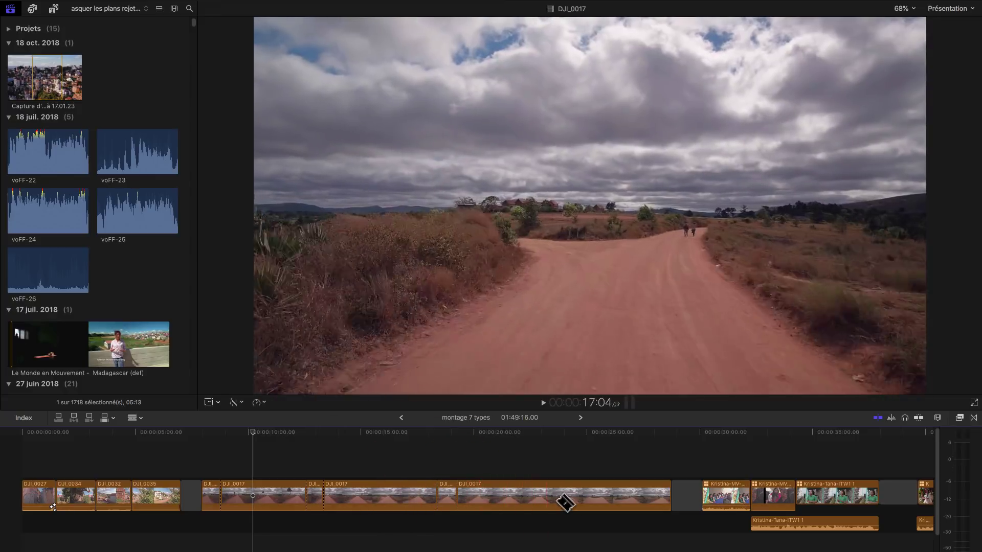
{"action": "left_click", "coordinate": [567, 494]}
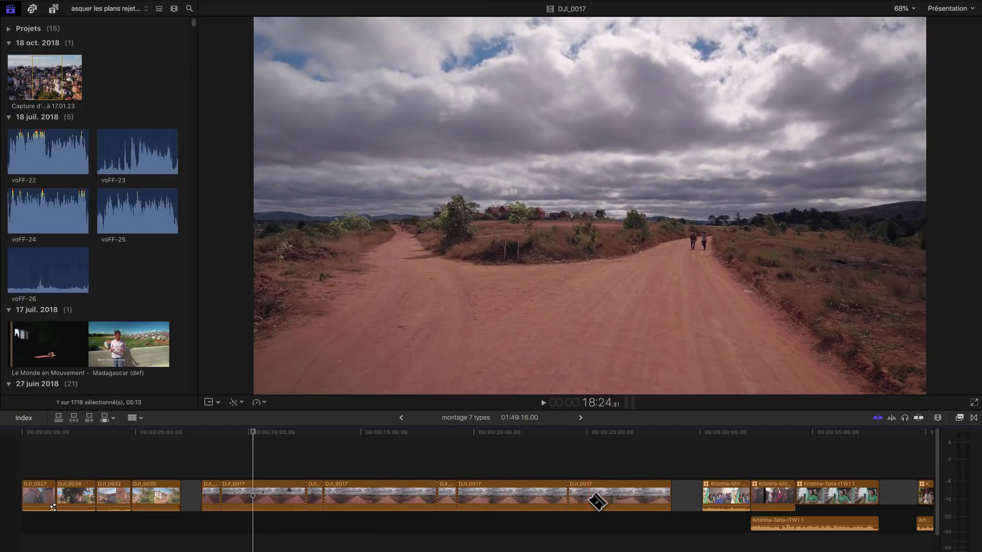
{"action": "left_click", "coordinate": [588, 502]}
{"action": "left_click", "coordinate": [653, 501]}
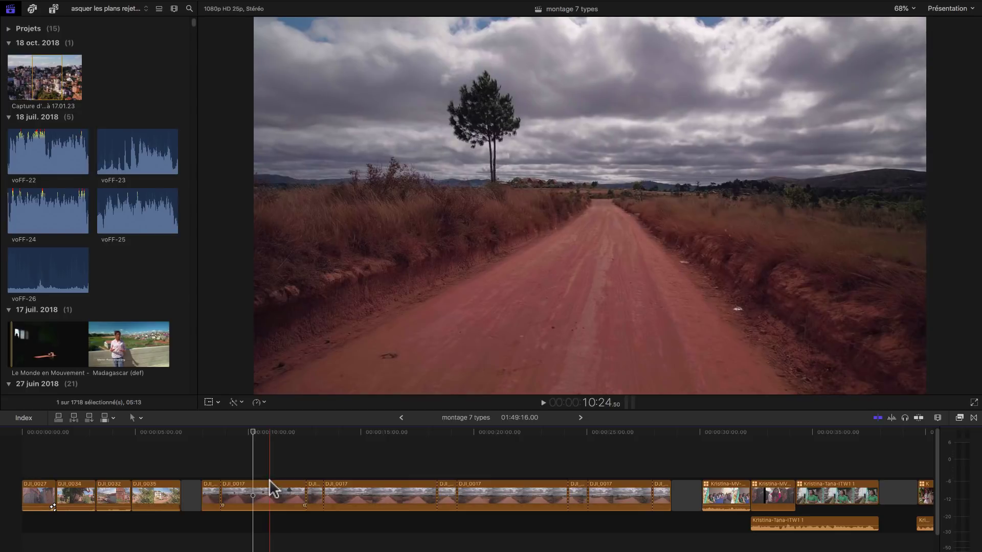
Delete the four long segments of DJI_0017, leaving only its five short pieces joined as jump cuts.
{"action": "key", "text": "a"}
{"action": "left_click", "coordinate": [268, 494]}
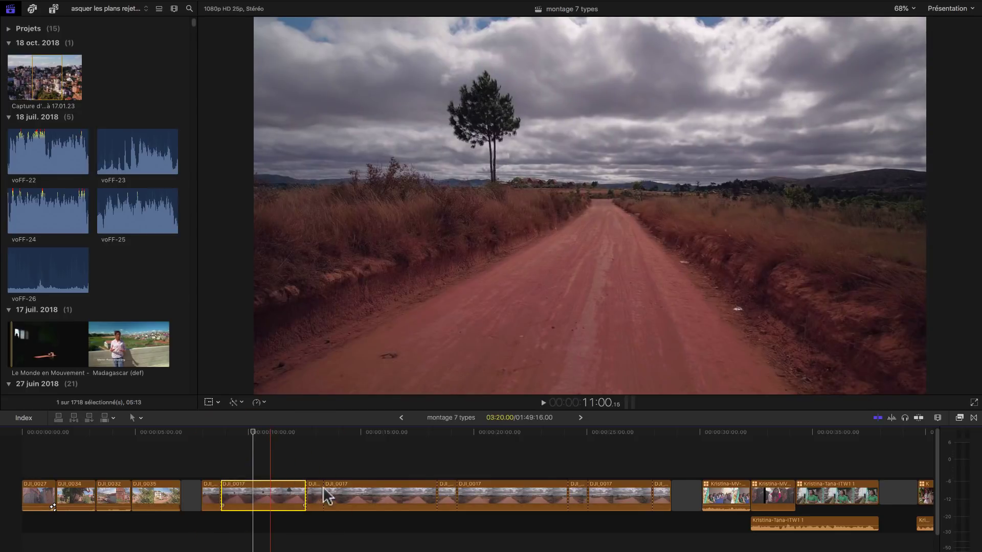
{"action": "key", "text": "Delete"}
{"action": "left_click", "coordinate": [286, 494]}
{"action": "key", "text": "Delete"}
{"action": "left_click", "coordinate": [323, 496]}
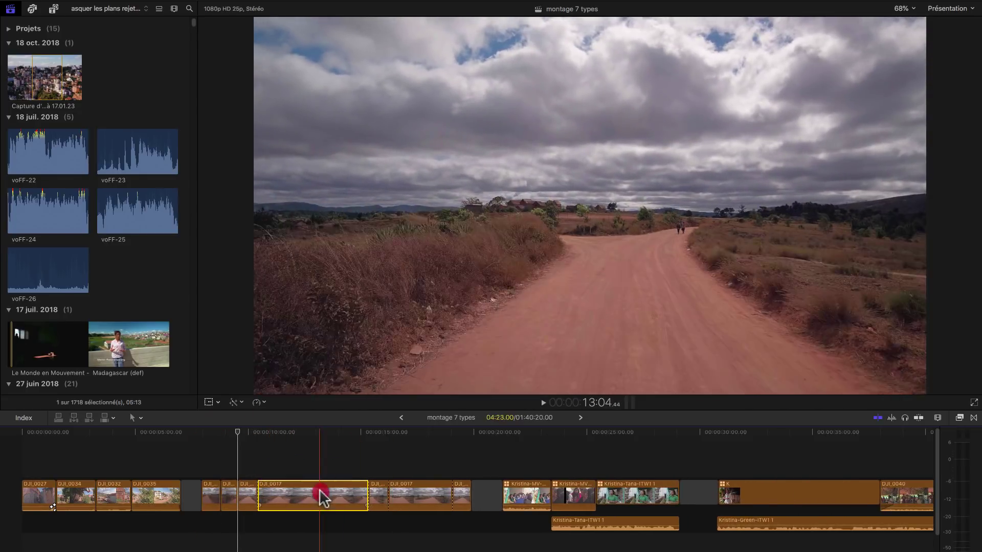
{"action": "key", "text": "Delete"}
{"action": "left_click", "coordinate": [286, 494]}
{"action": "left_click", "coordinate": [310, 496]}
{"action": "key", "text": "Delete"}
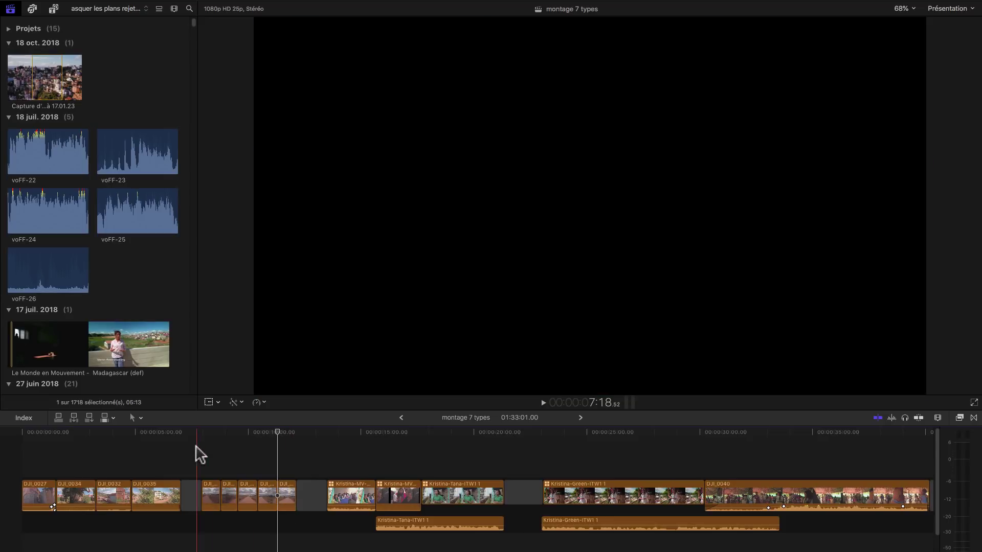
Play the shortened DJI_0017 road sequence twice to check the jump cuts.
{"action": "key", "text": "space"}
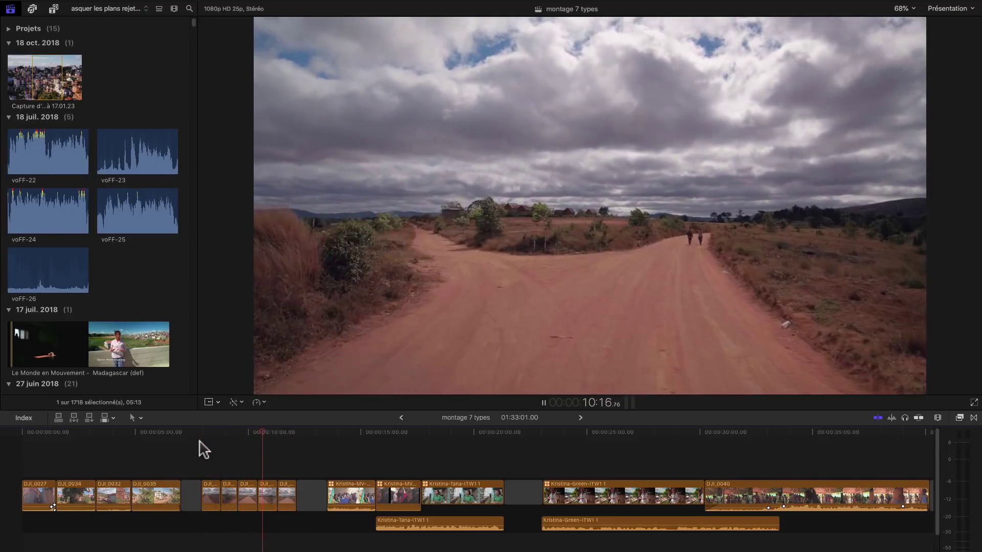
{"action": "key", "text": "space"}
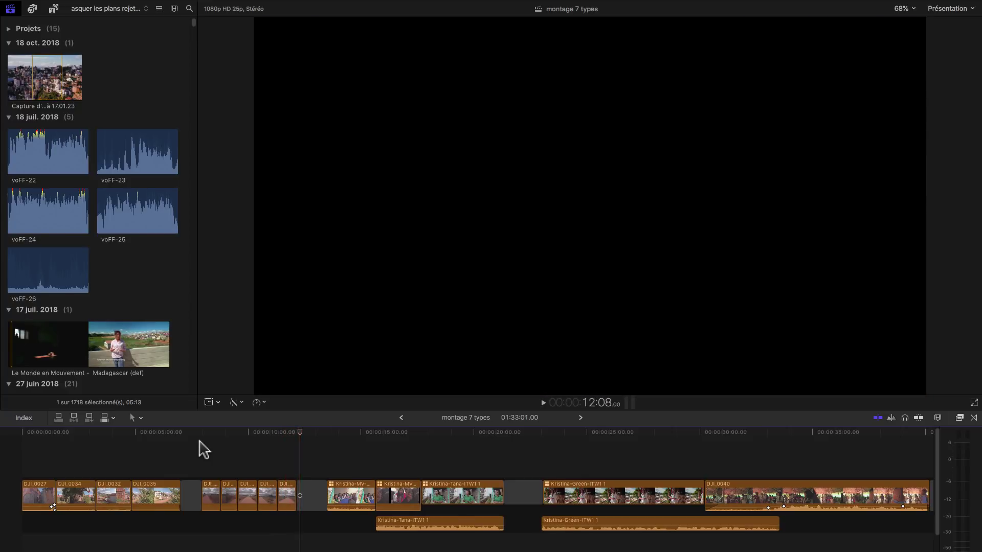
{"action": "key", "text": "space"}
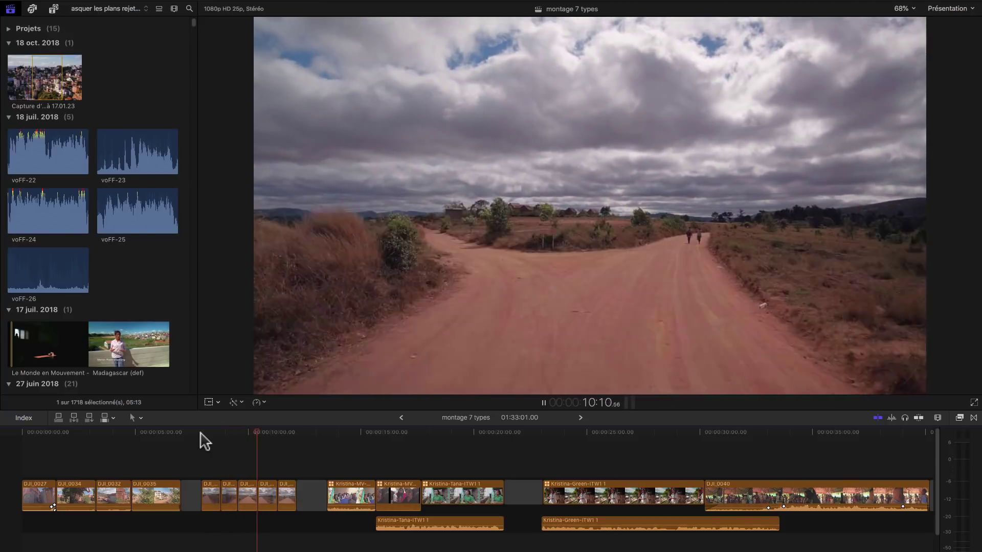
{"action": "key", "text": "space"}
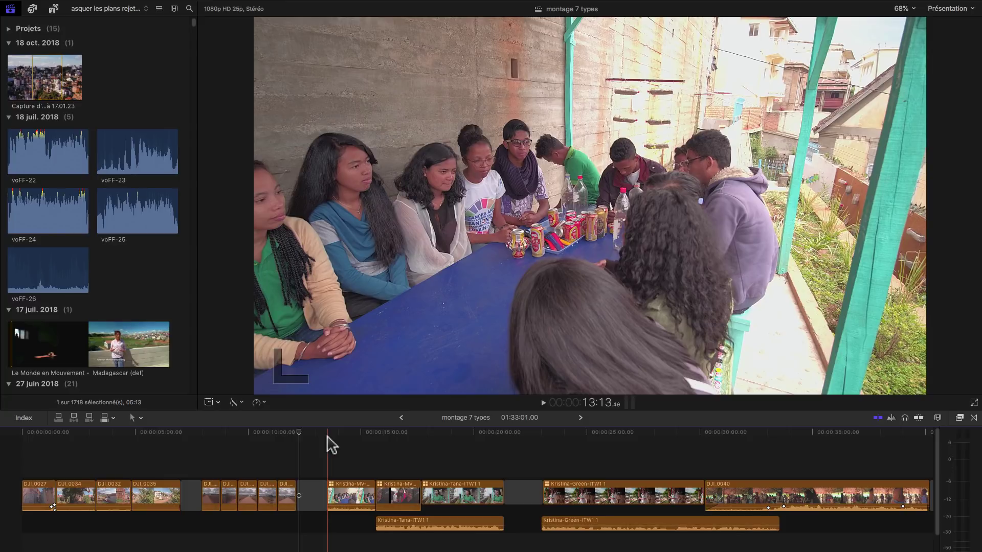
Play the group-table shots into the green-shirt interview to review the J-cut, where the interview audio starts before its picture.
{"action": "left_click", "coordinate": [328, 439]}
{"action": "left_click", "coordinate": [445, 491]}
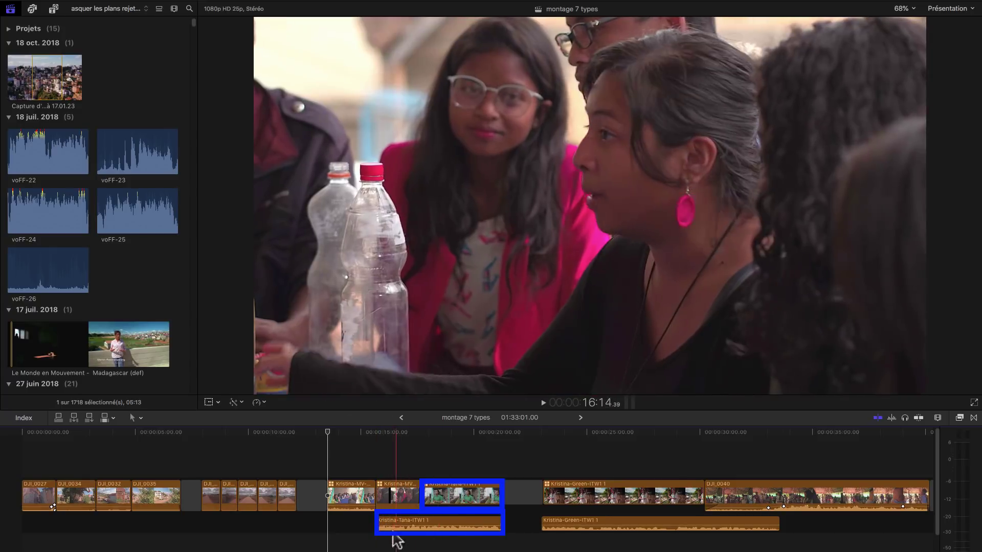
{"action": "key", "text": "space"}
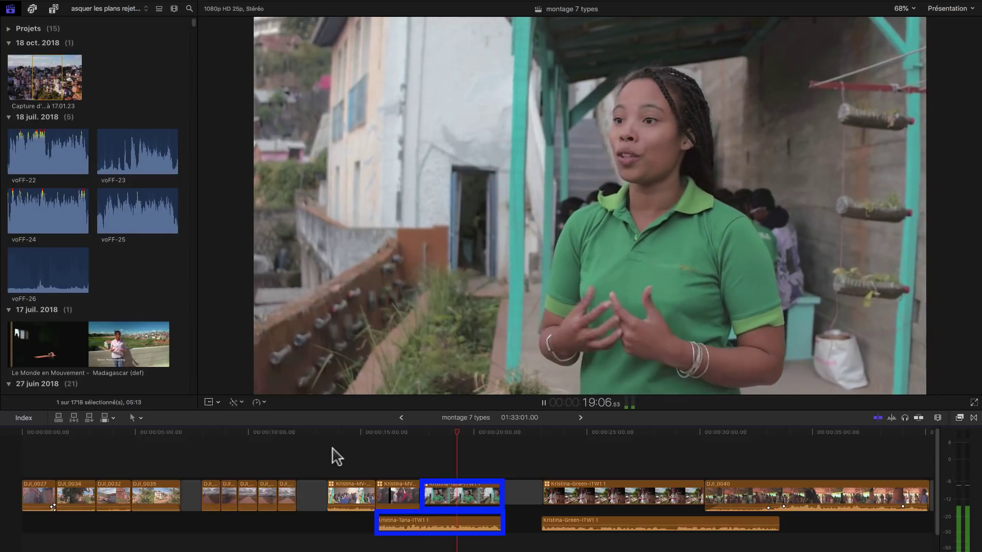
{"action": "key", "text": "space"}
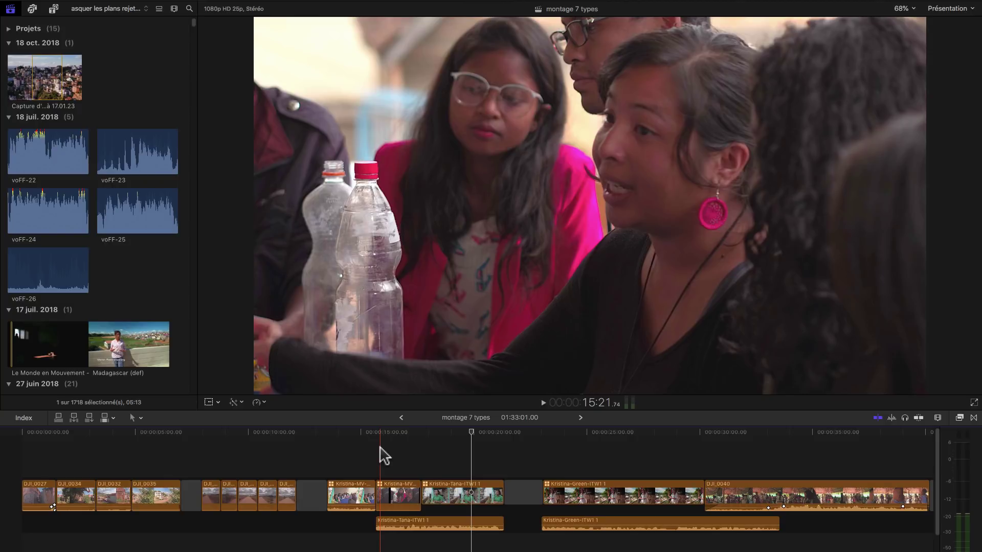
{"action": "key", "text": "space"}
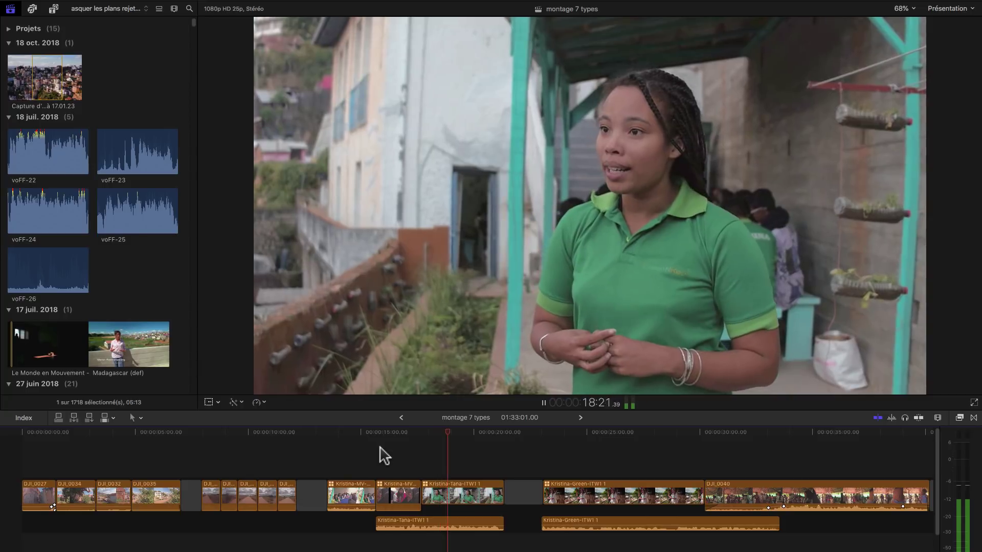
{"action": "key", "text": "space"}
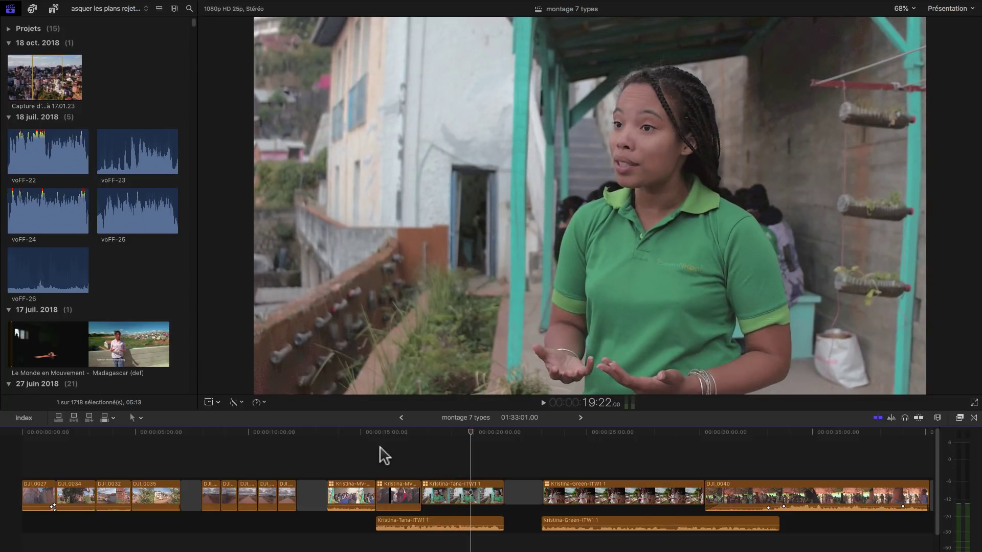
Play the balcony interview into clip DJI_0040 to review the L-cut, where the interview audio continues under the dancing shot.
{"action": "scroll", "coordinate": [53, 507], "scroll_direction": "right", "scroll_amount": 10}
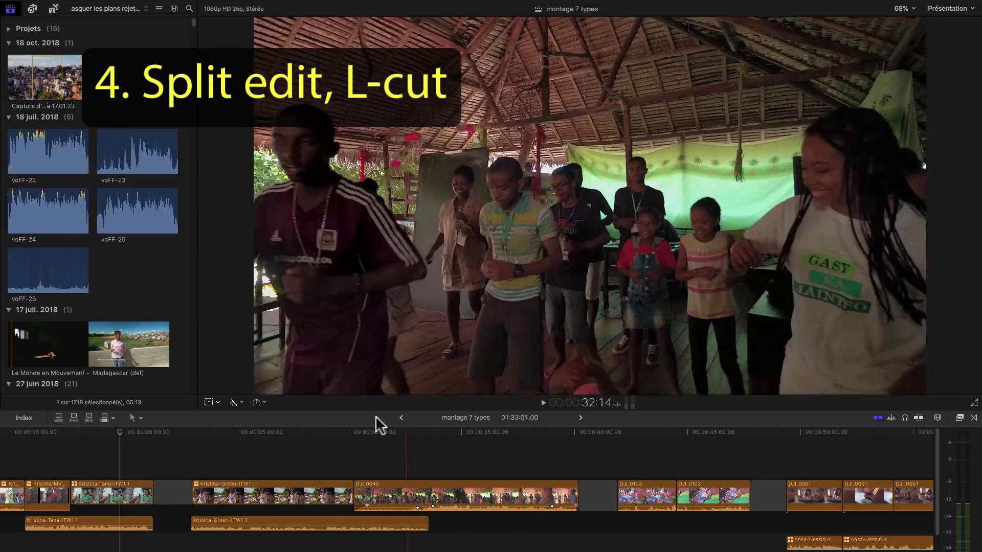
{"action": "left_click", "coordinate": [299, 491]}
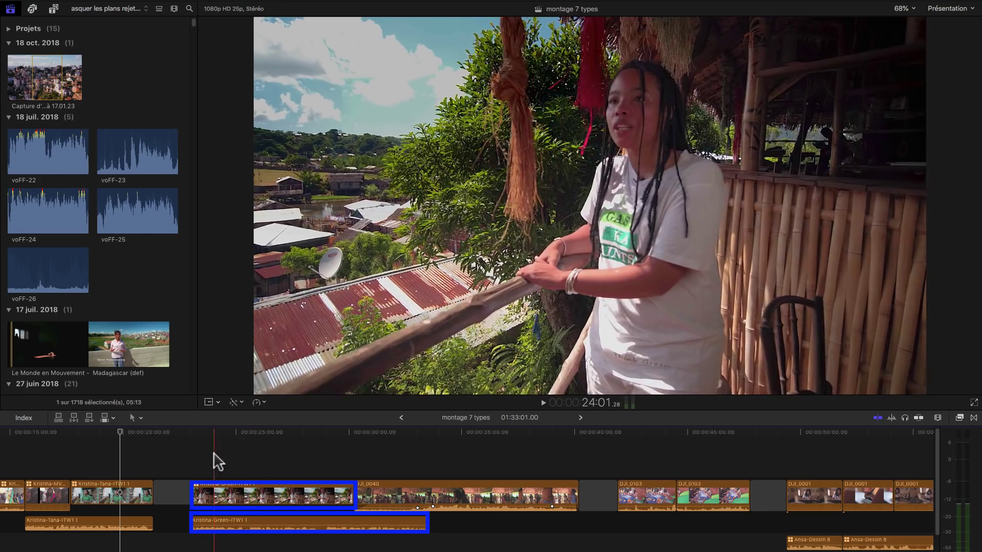
{"action": "key", "text": "super+shift+a"}
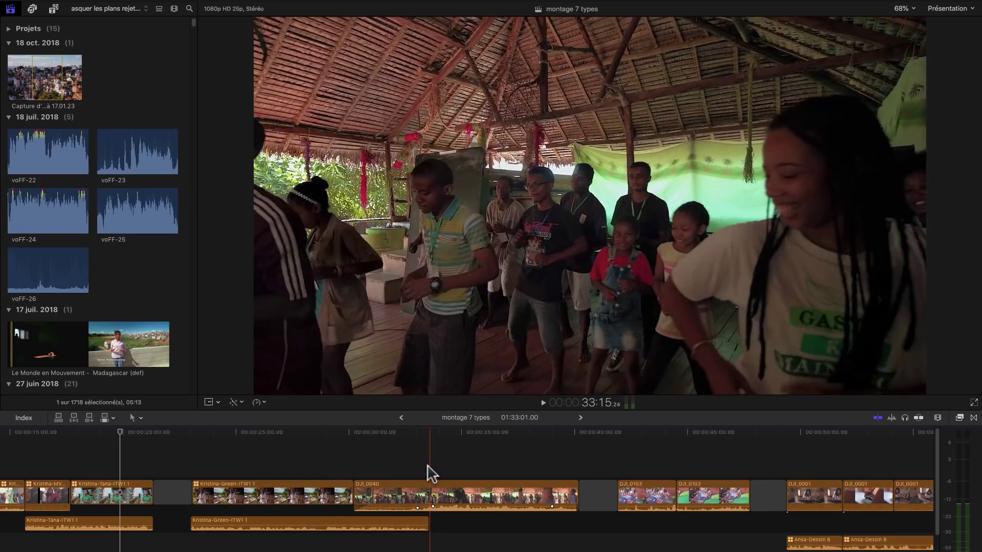
{"action": "key", "text": "space"}
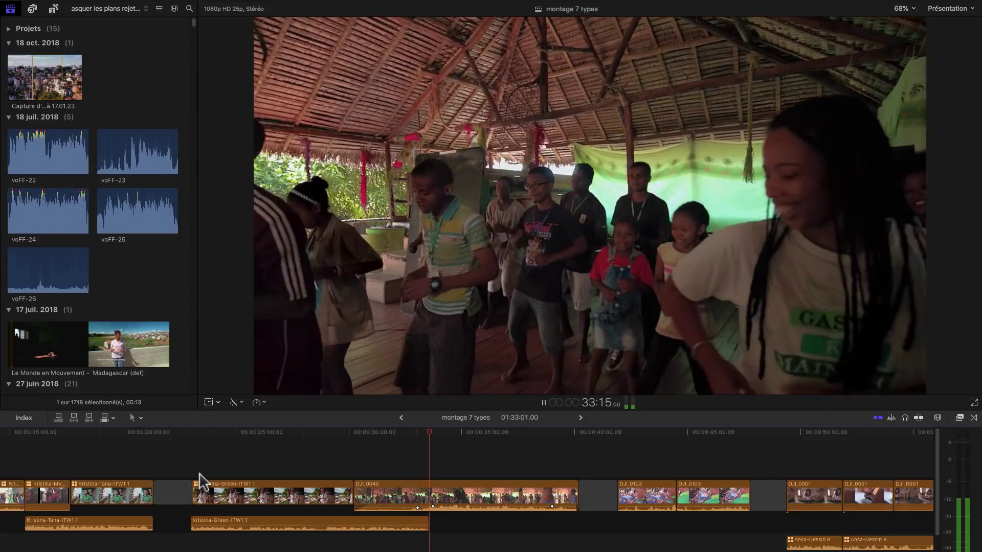
{"action": "key", "text": "space"}
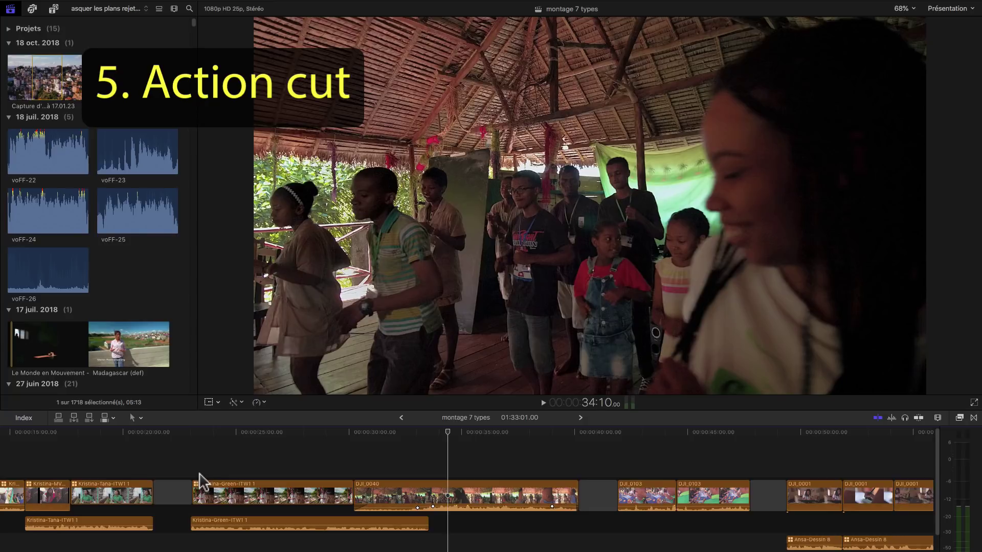
Play the transition between the two DJI_0103 workshop shots repeatedly to examine the cut on action.
{"action": "scroll", "coordinate": [332, 465], "scroll_direction": "right", "scroll_amount": 5}
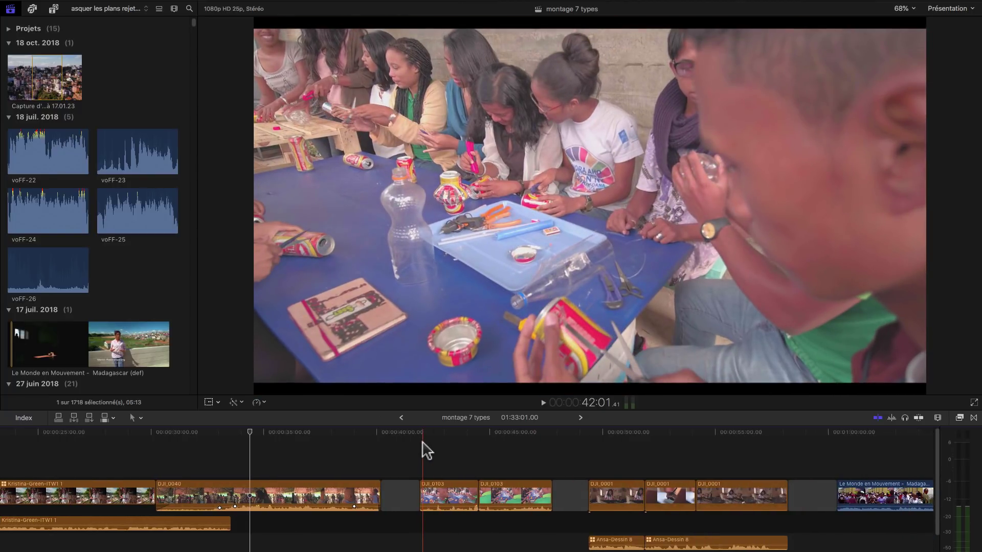
{"action": "key", "text": "space"}
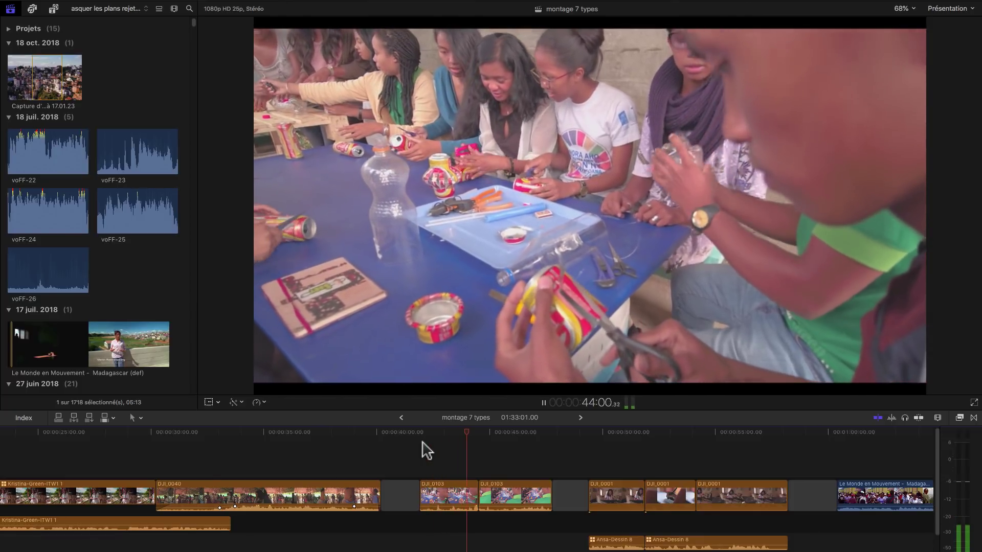
{"action": "key", "text": "space"}
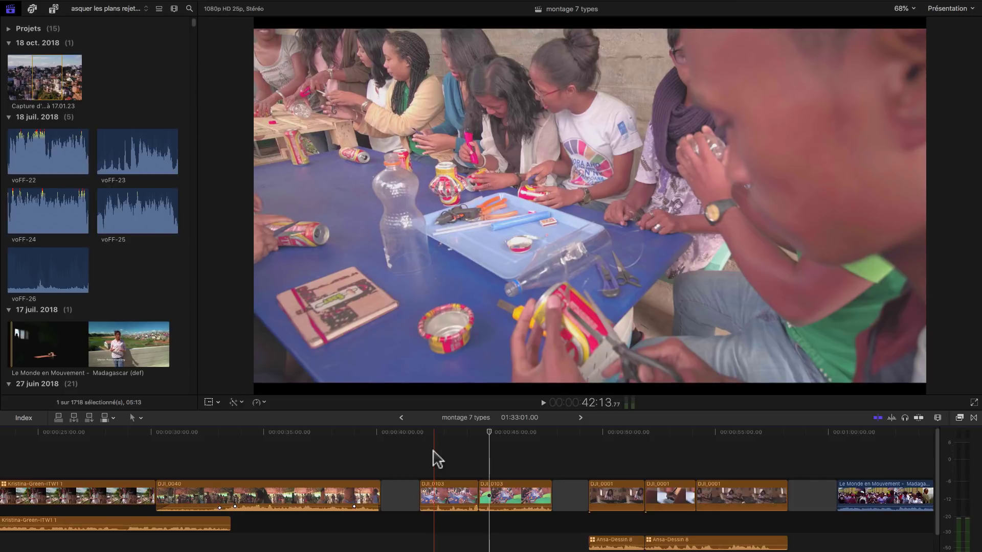
{"action": "key", "text": "space"}
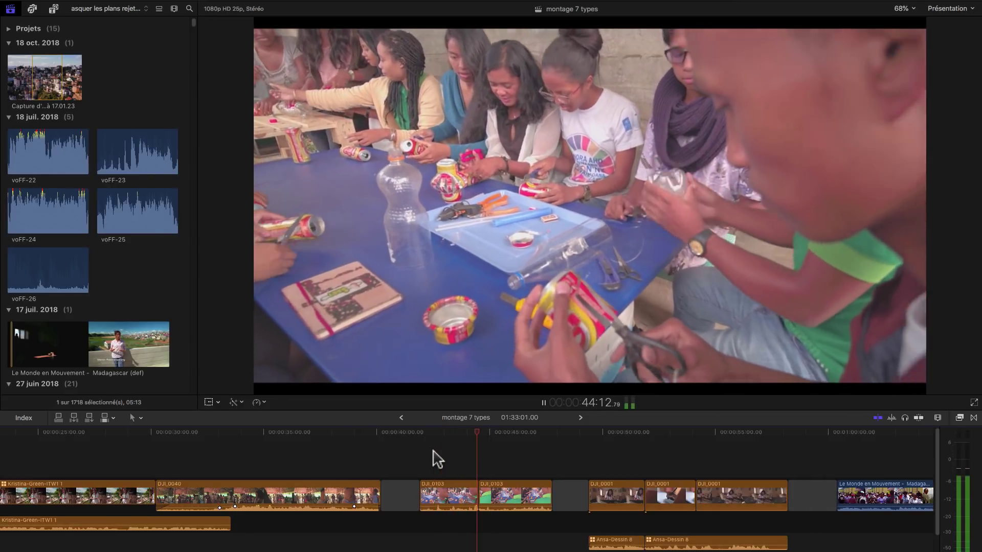
{"action": "key", "text": "space"}
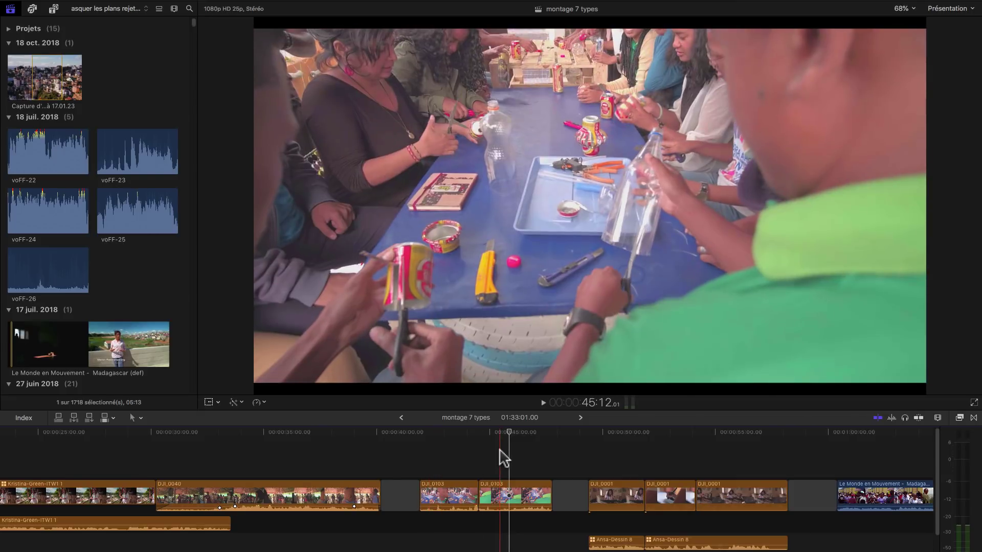
{"action": "key", "text": "space"}
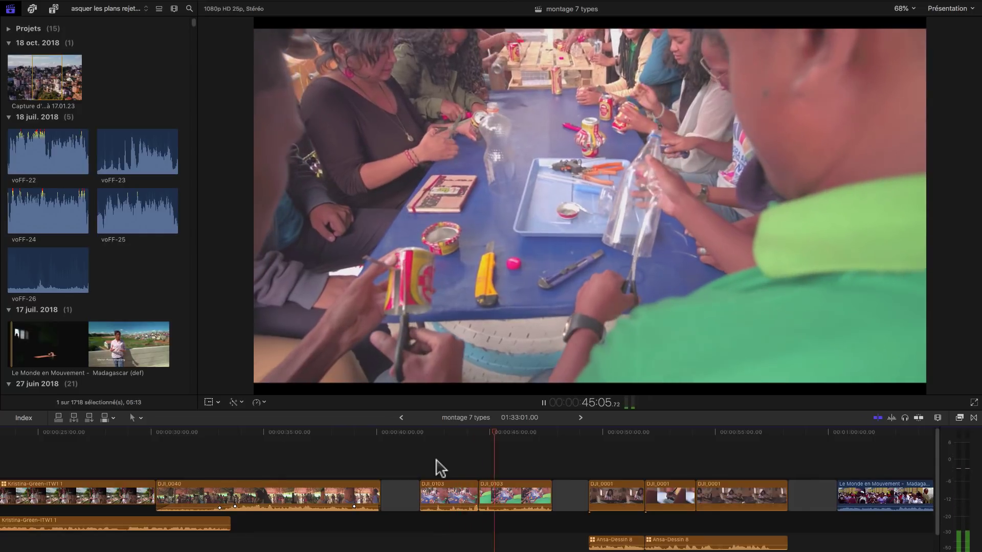
{"action": "key", "text": "space"}
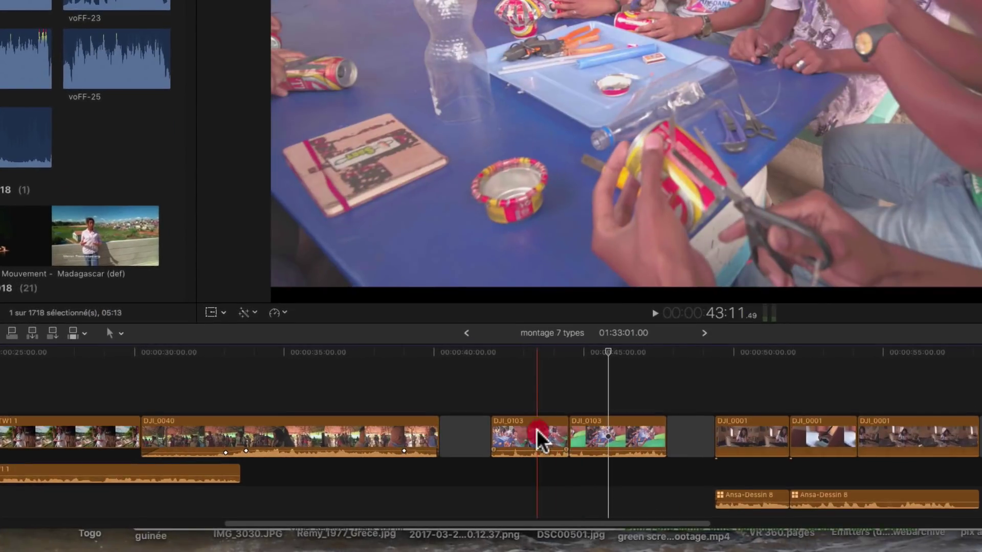
Reveal the source of both DJI_0103 timeline shots in the browser and replay the action cut between them.
{"action": "right_click", "coordinate": [454, 498]}
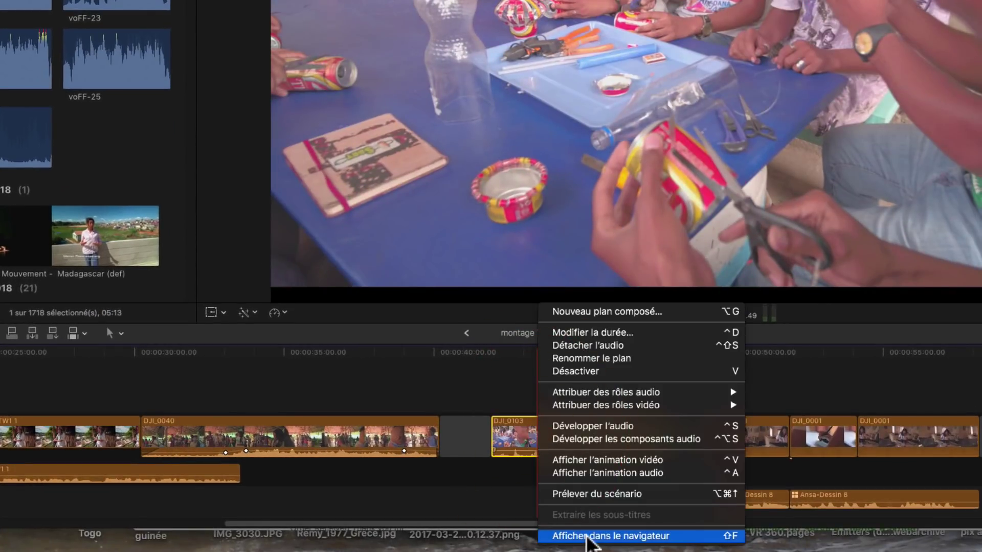
{"action": "left_click", "coordinate": [586, 537]}
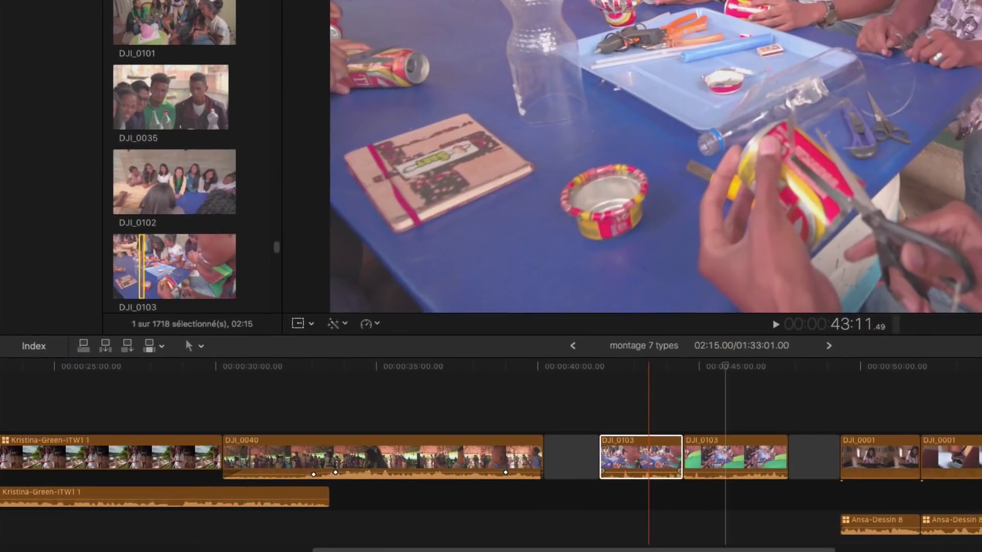
{"action": "left_click", "coordinate": [648, 457]}
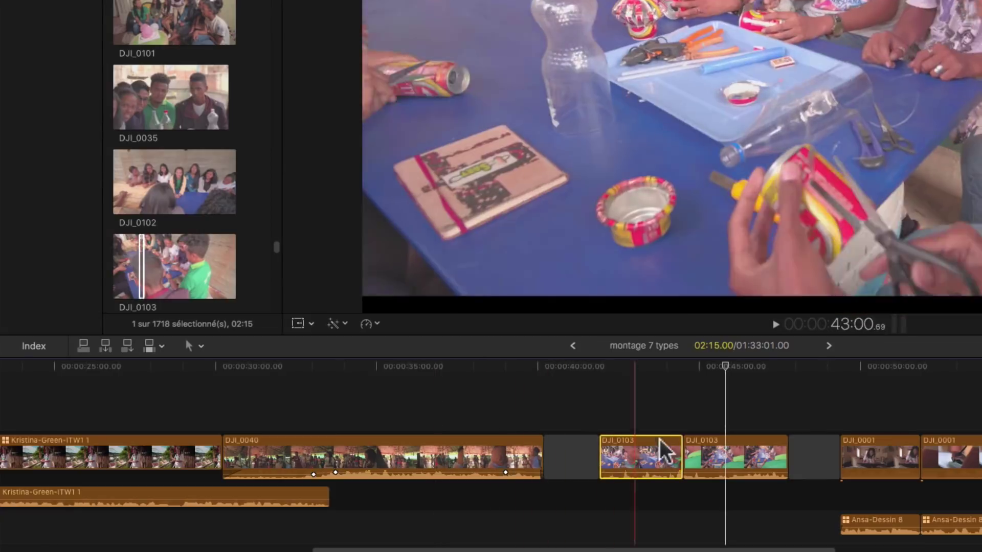
{"action": "right_click", "coordinate": [729, 452]}
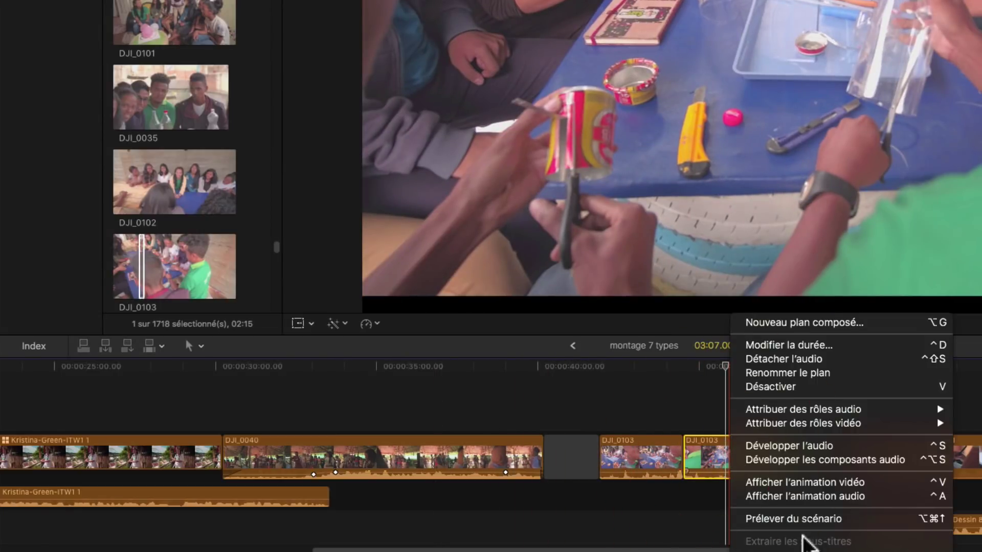
{"action": "left_click", "coordinate": [727, 522]}
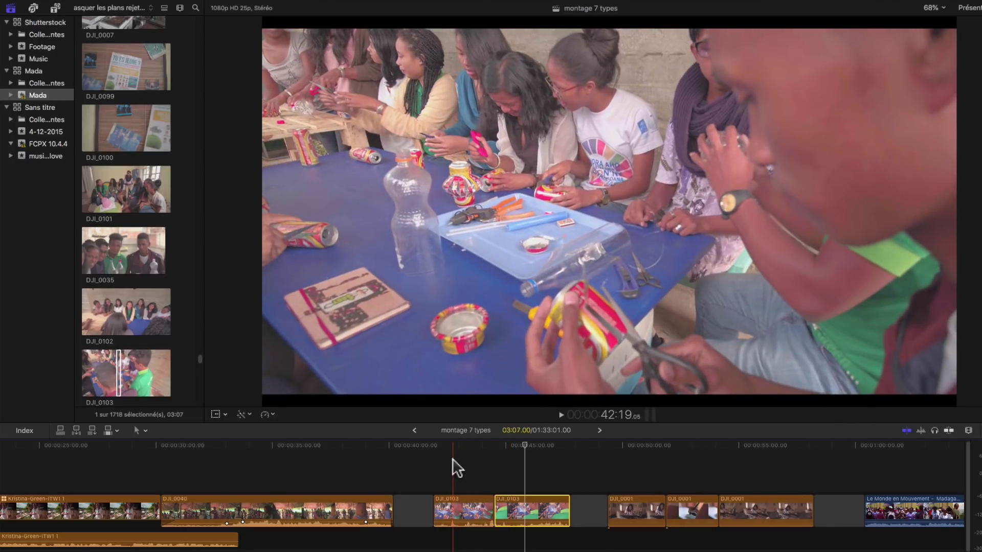
{"action": "key", "text": "space"}
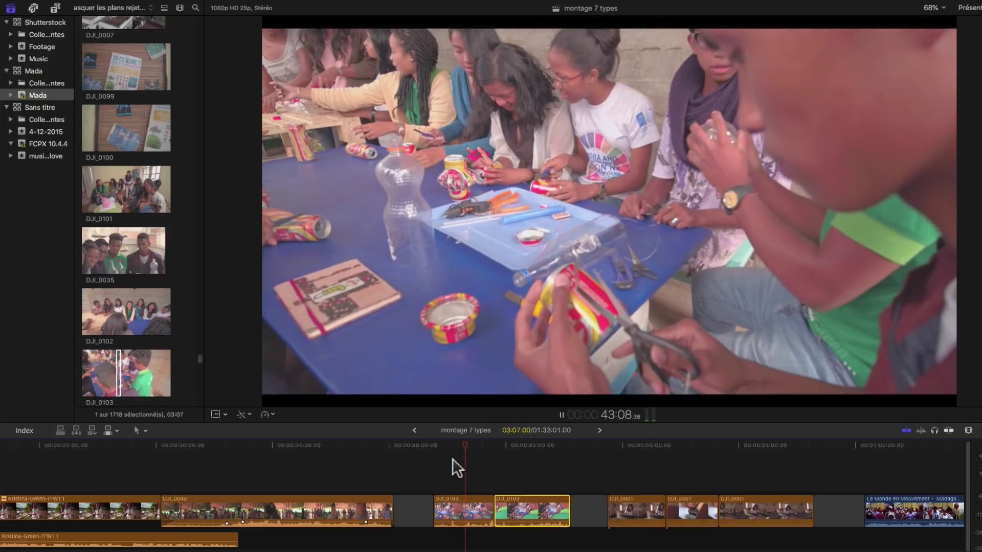
{"action": "key", "text": "space"}
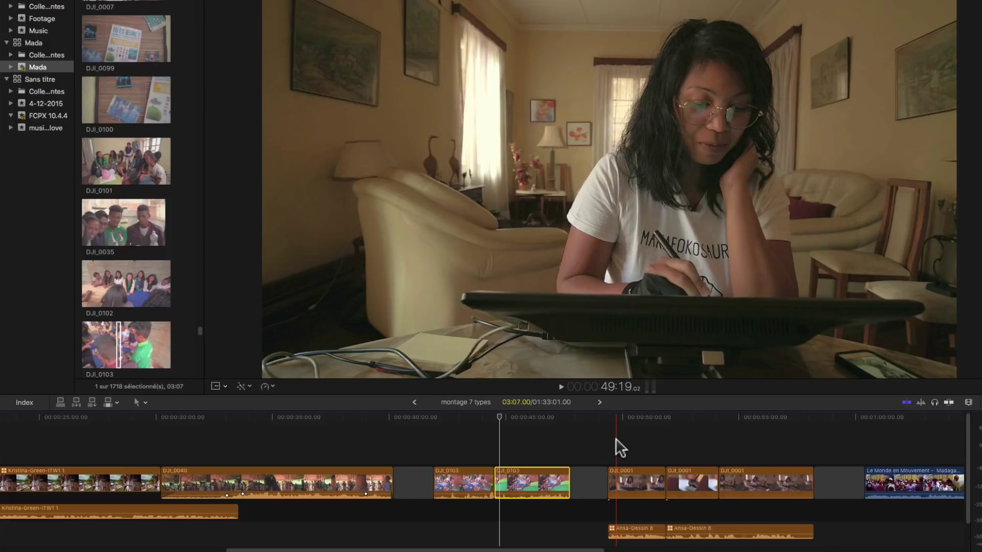
Play the three DJI_0001 drawing shots repeatedly to examine the close-up of the hand inserted between the wider shots.
{"action": "key", "text": "space"}
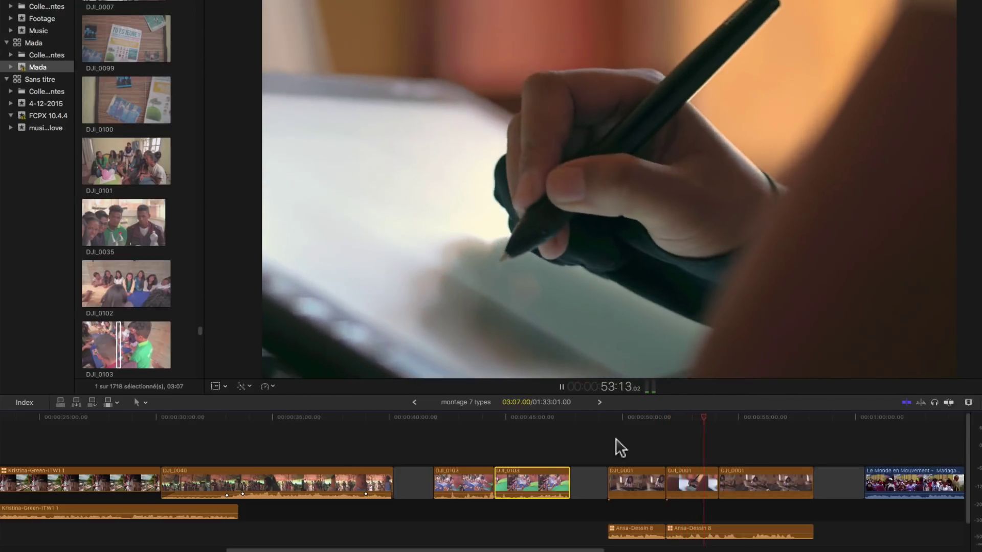
{"action": "key", "text": "space"}
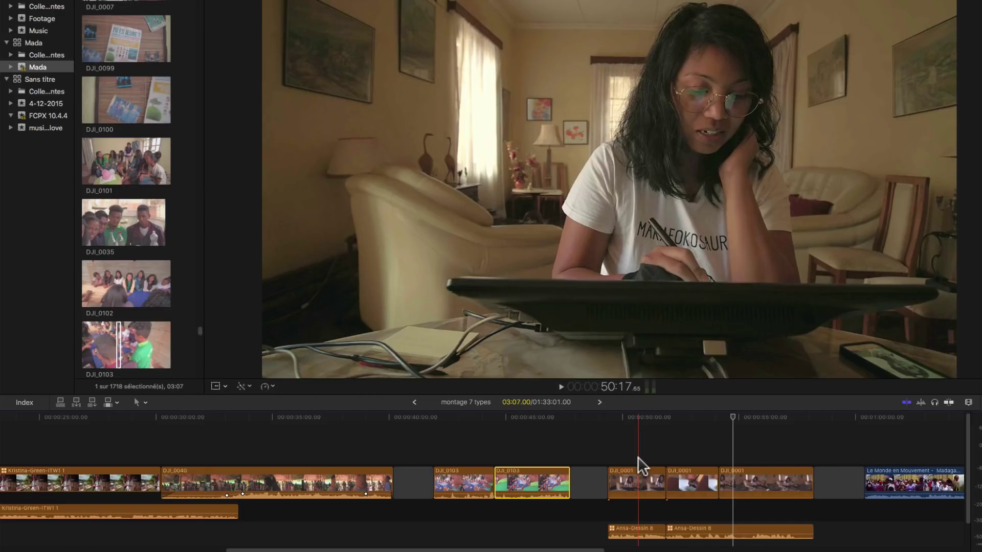
{"action": "key", "text": "space"}
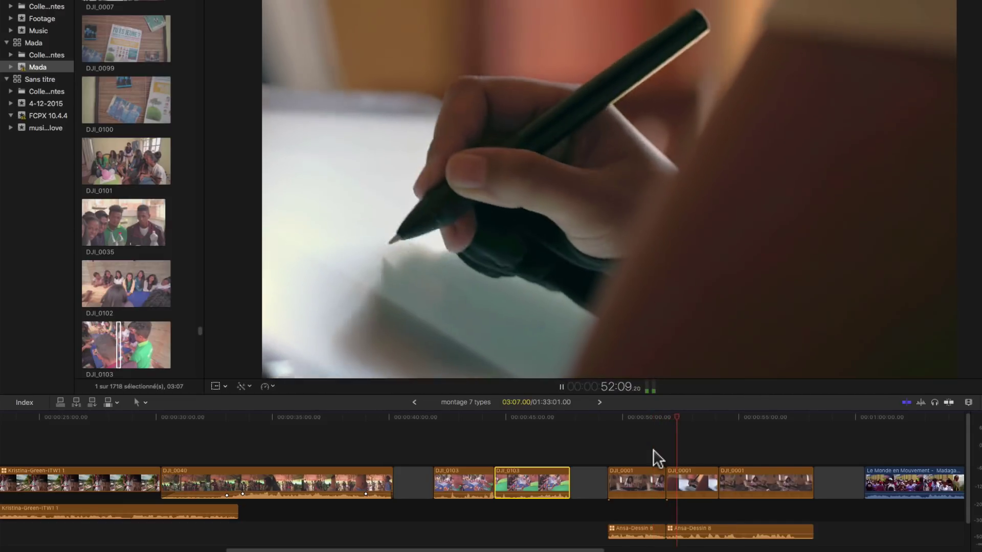
{"action": "key", "text": "space"}
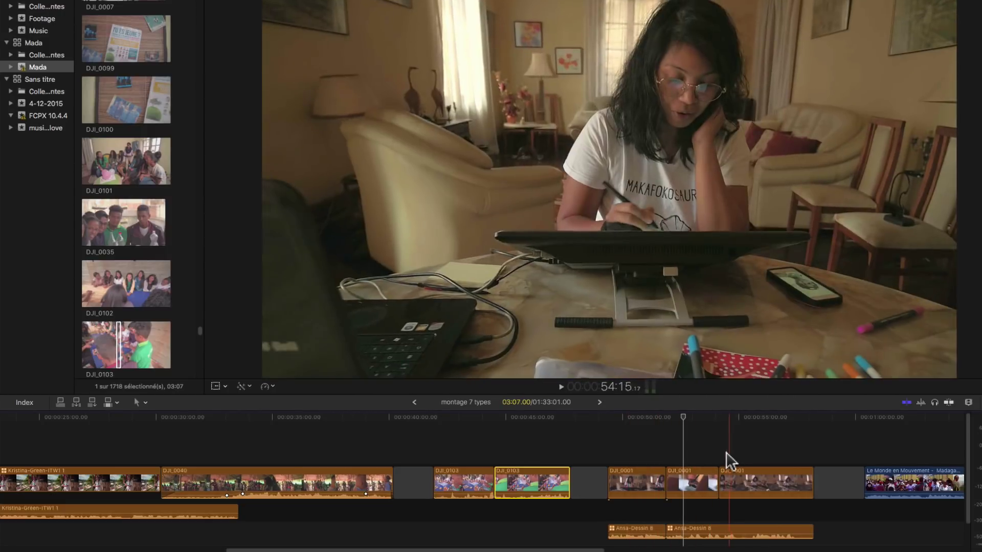
{"action": "key", "text": "space"}
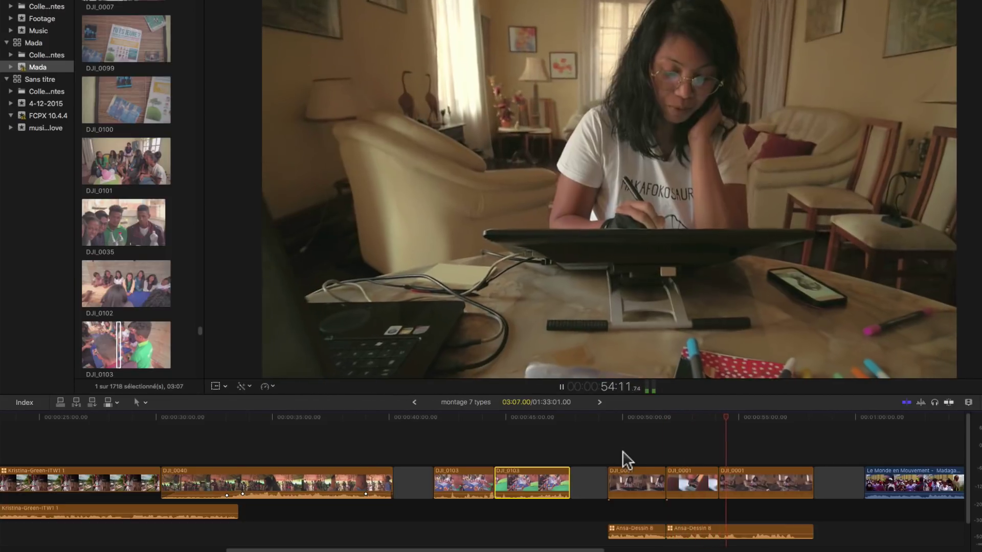
{"action": "key", "text": "space"}
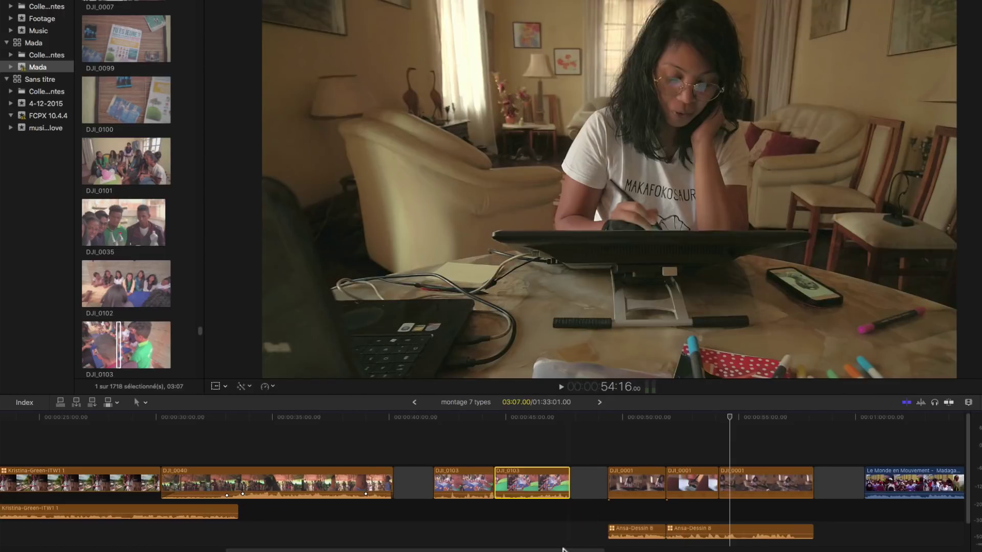
Play the "Le Monde en Mouvement - Madagascar (def)" clip from the crowded street to the rooftop shot to review its cuts.
{"action": "left_click_drag", "start_coordinate": [563, 549], "coordinate": [779, 550]}
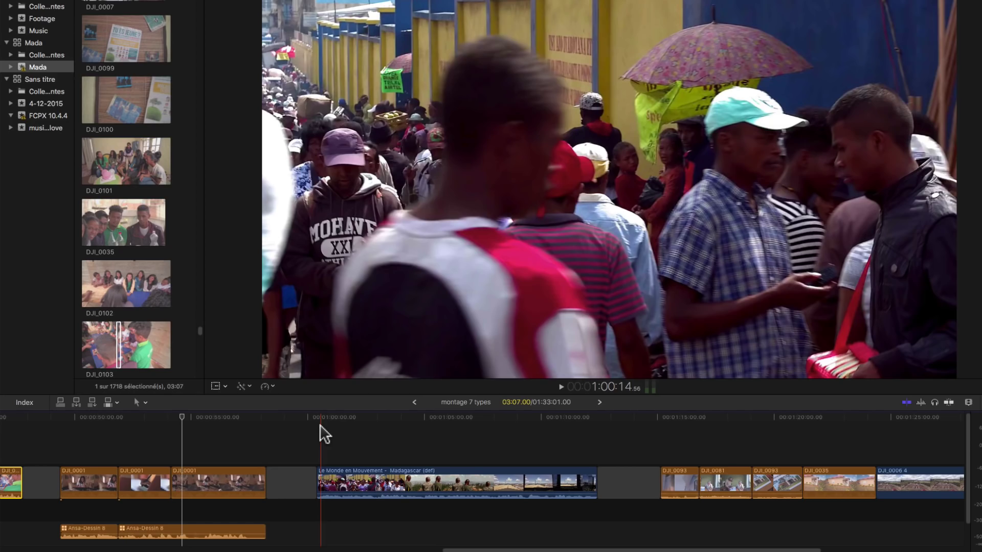
{"action": "key", "text": "space"}
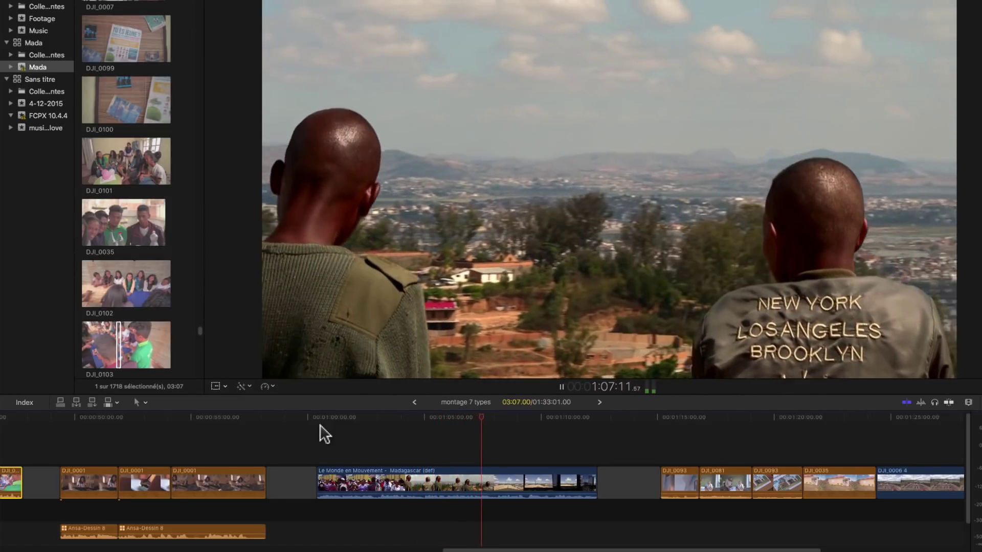
{"action": "key", "text": "space"}
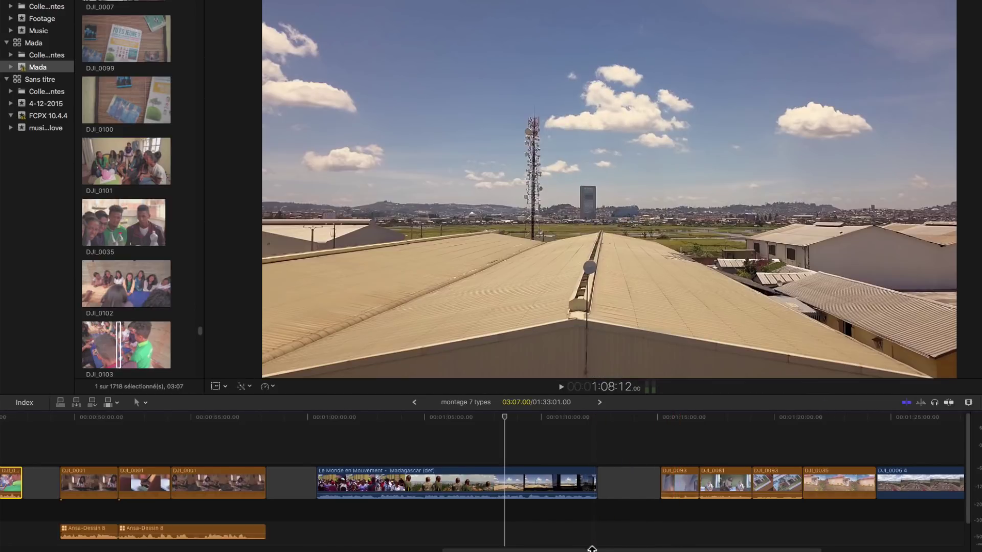
Play the sequence from the first DJI_0093 shot through DJI_0081 to the house in DJI_0035 to review its cuts.
{"action": "left_click_drag", "start_coordinate": [593, 548], "coordinate": [680, 547]}
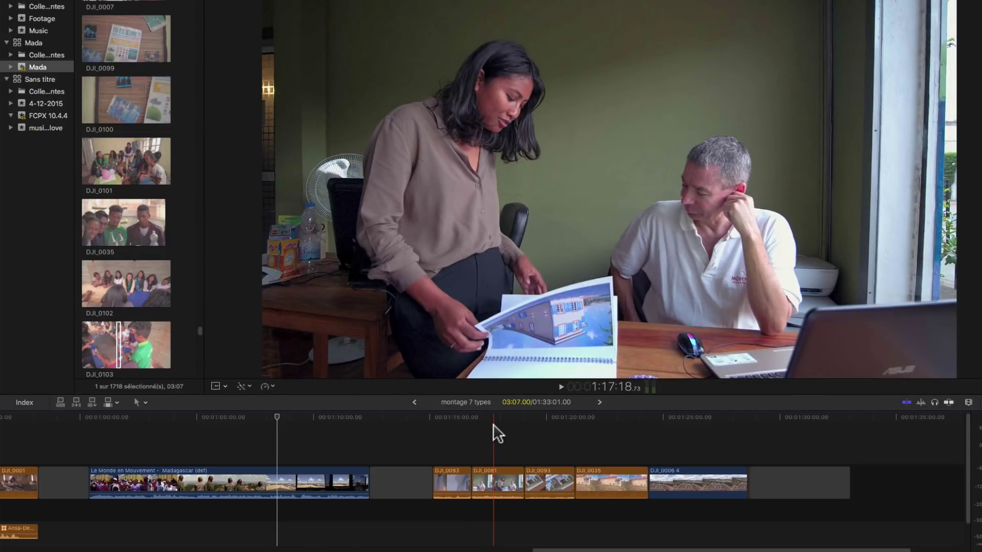
{"action": "left_click", "coordinate": [451, 414]}
{"action": "key", "text": "space"}
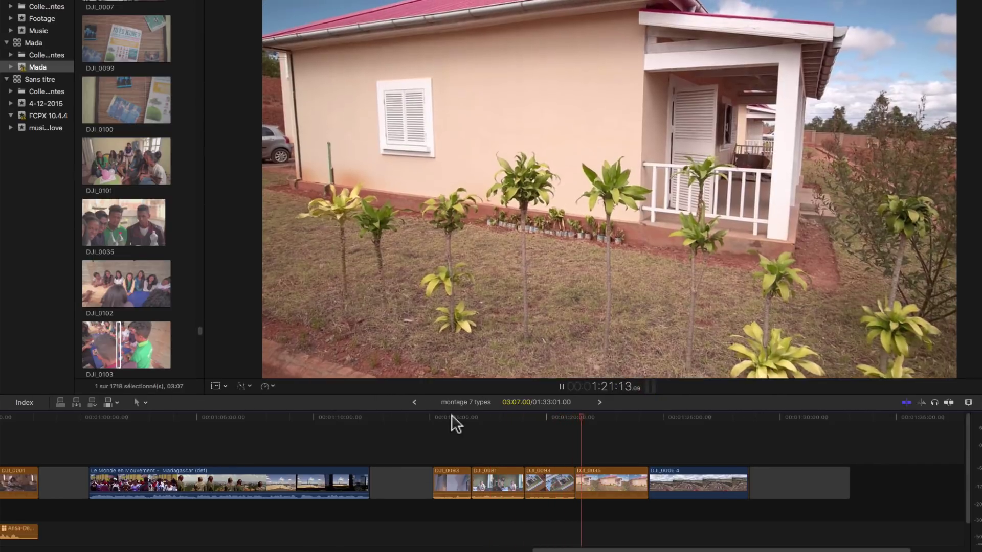
{"action": "key", "text": "space"}
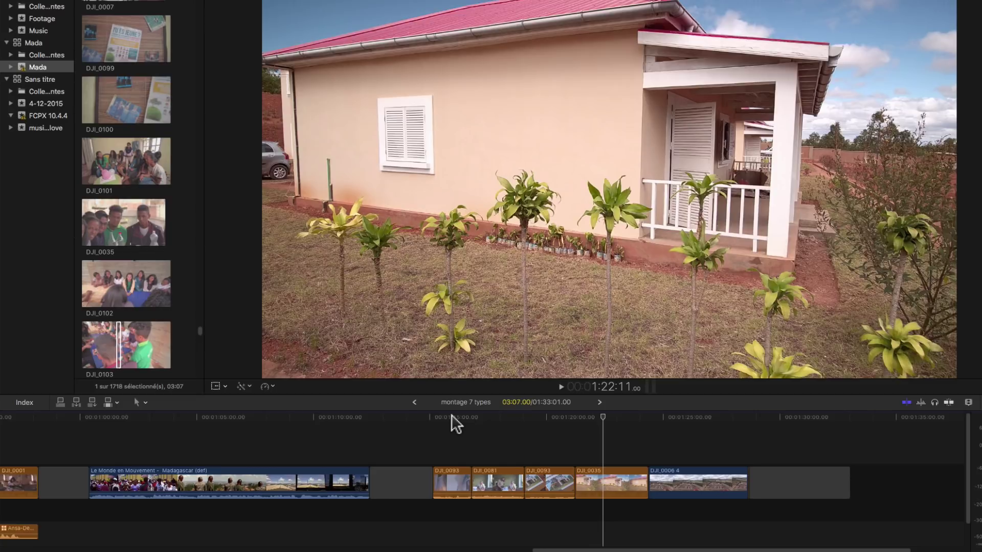